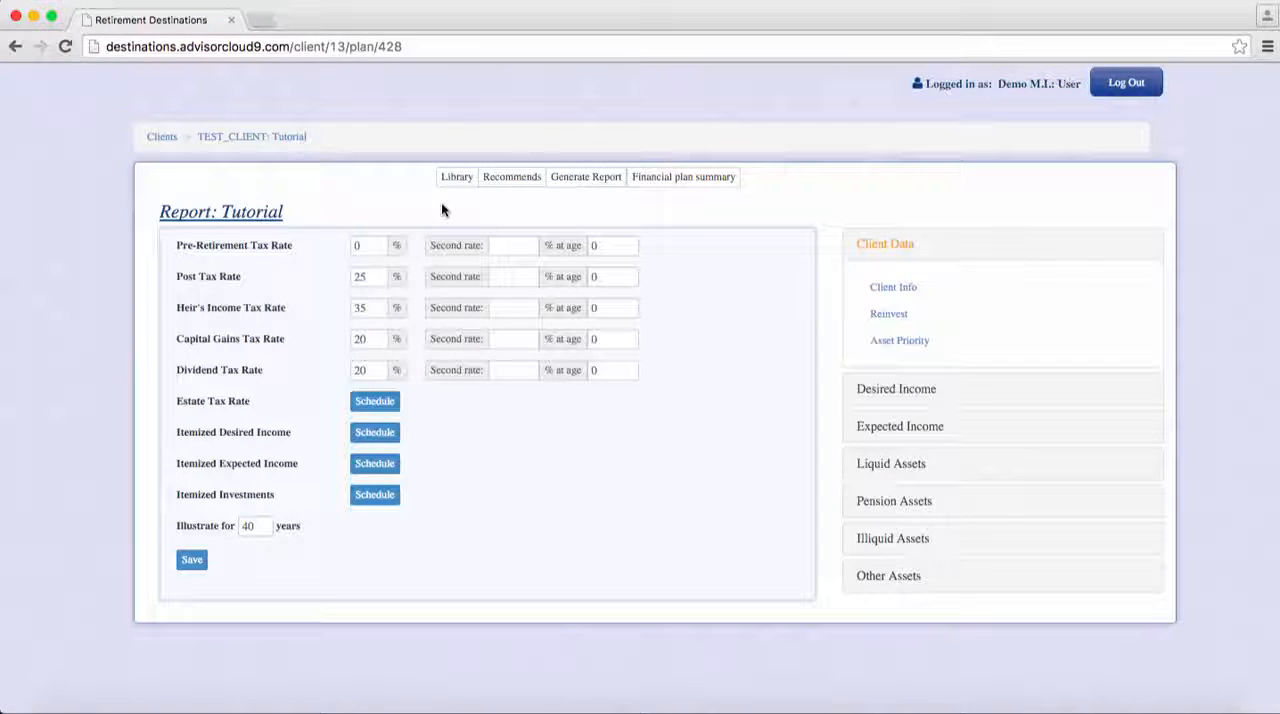
# - Review the list of available recommendations for the Tutorial report and close it without choosing one
pyautogui.click(500, 186)
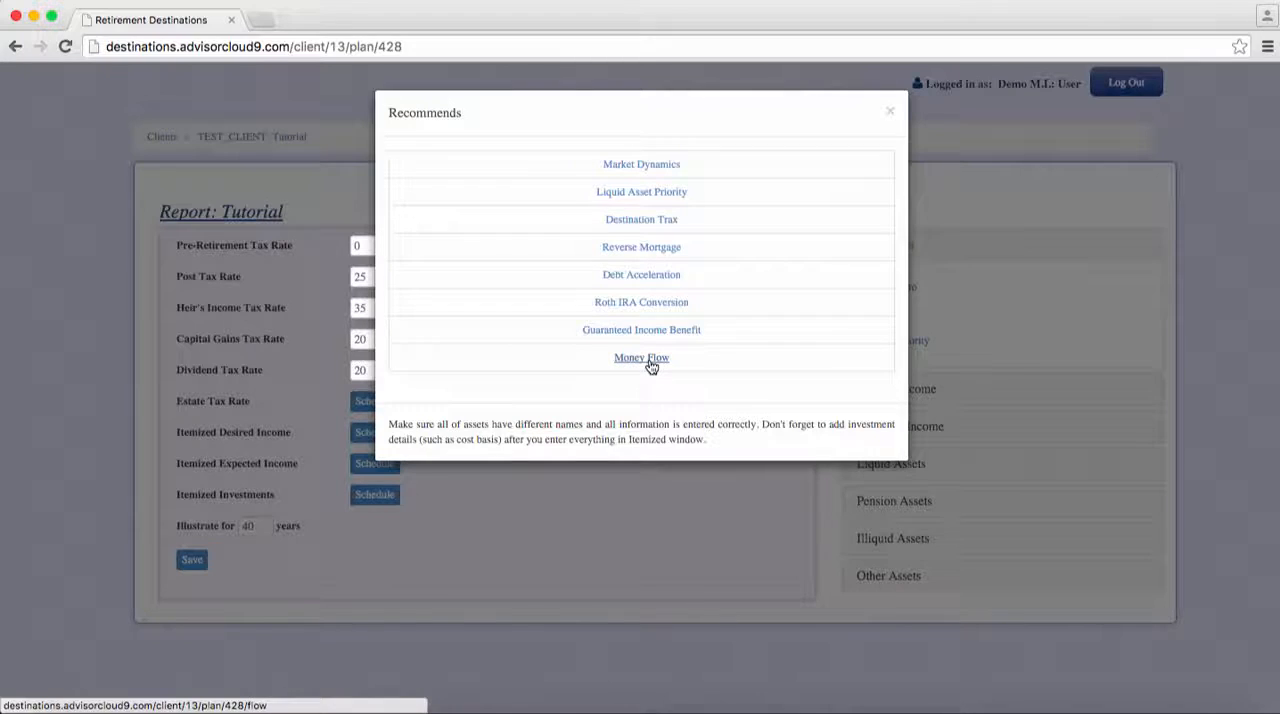
pyautogui.click(889, 112)
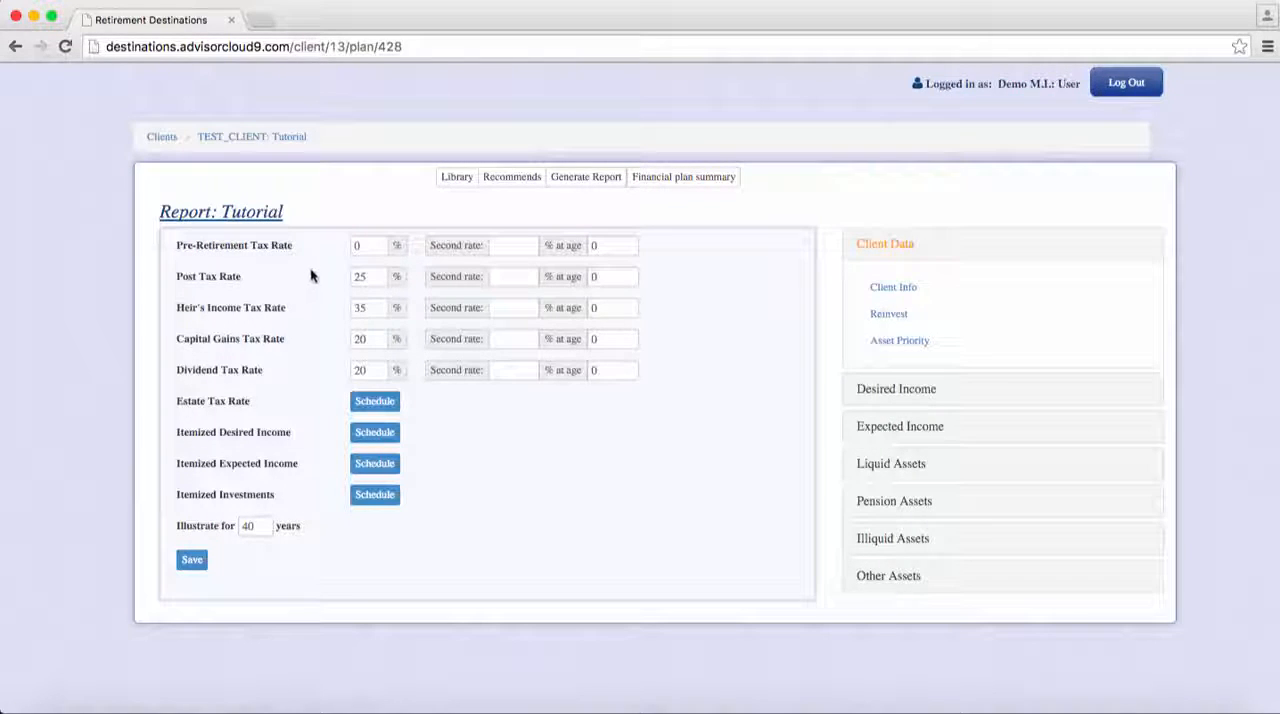
# - Review the report's pre-retirement and post tax rates and the second-rate setting for pre-retirement tax
pyautogui.click(362, 246)
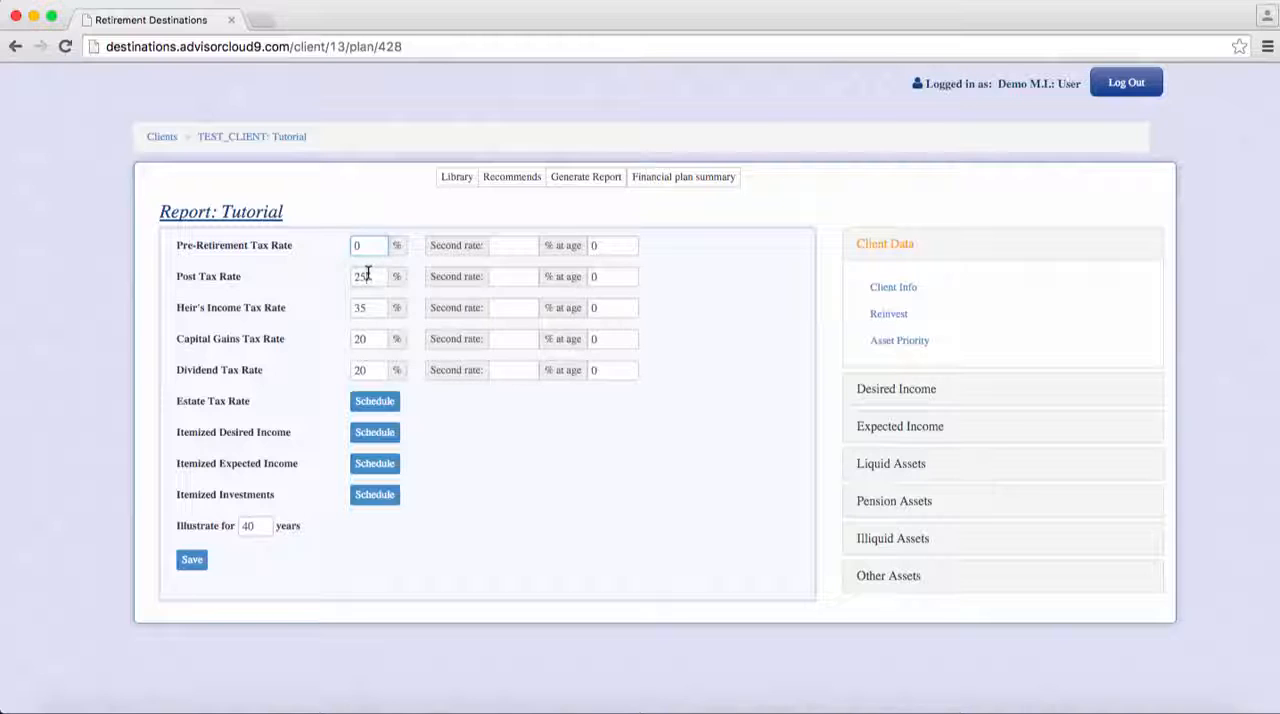
pyautogui.click(368, 275)
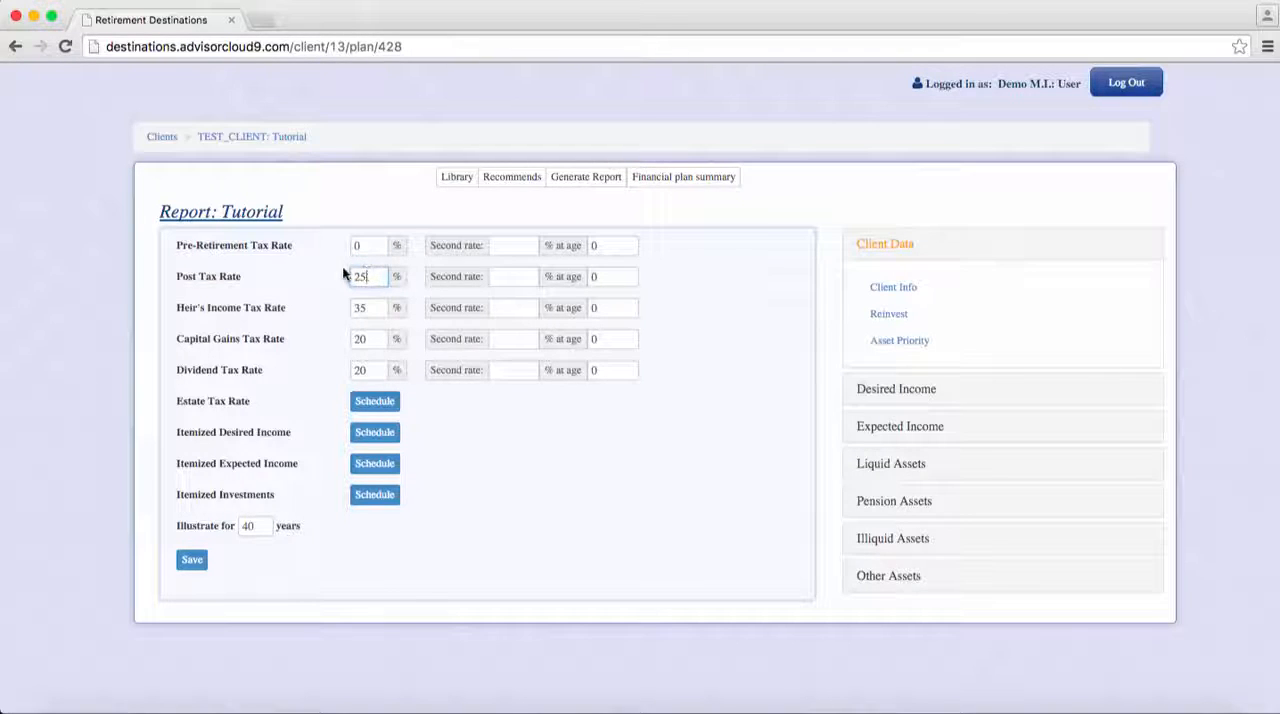
pyautogui.click(340, 270)
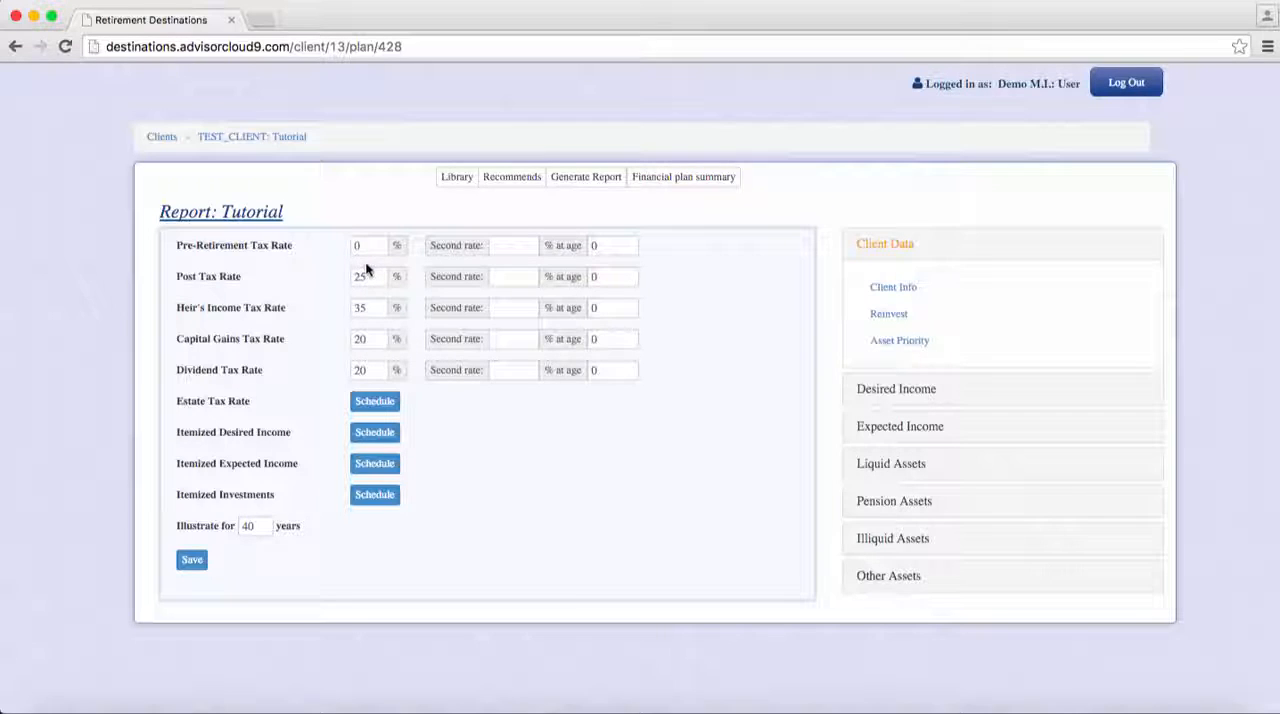
pyautogui.click(504, 246)
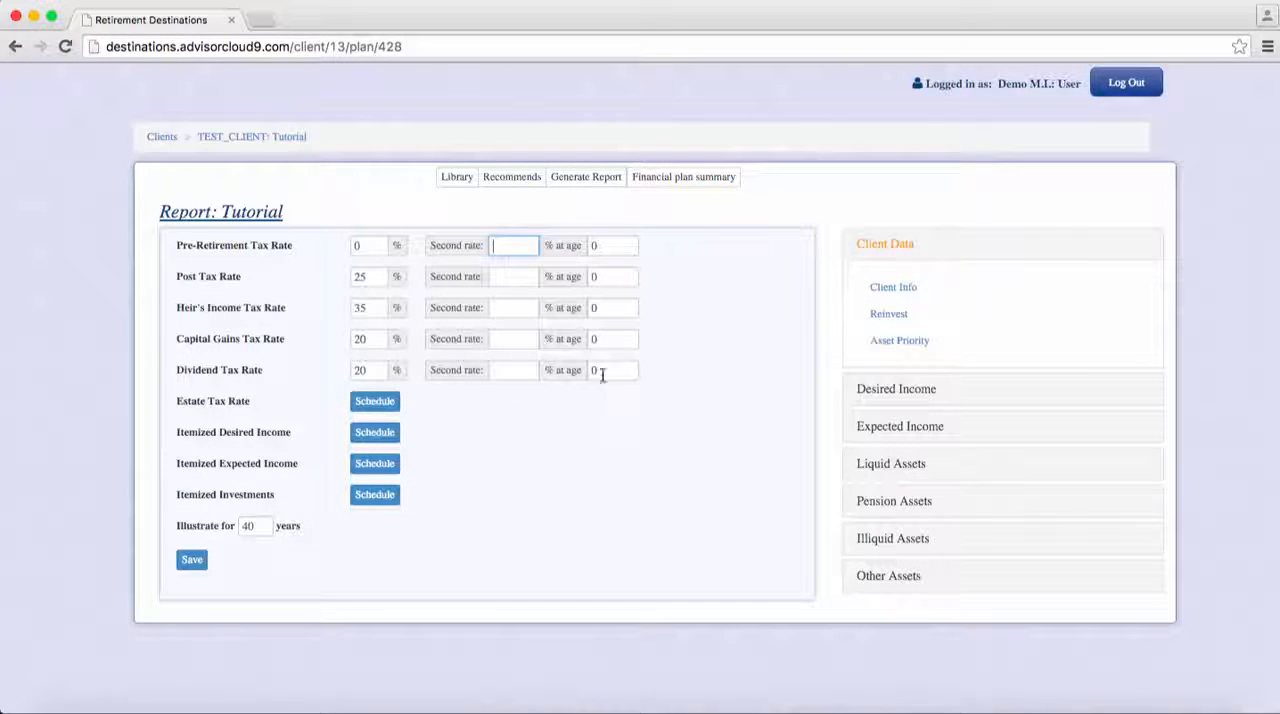
pyautogui.click(443, 222)
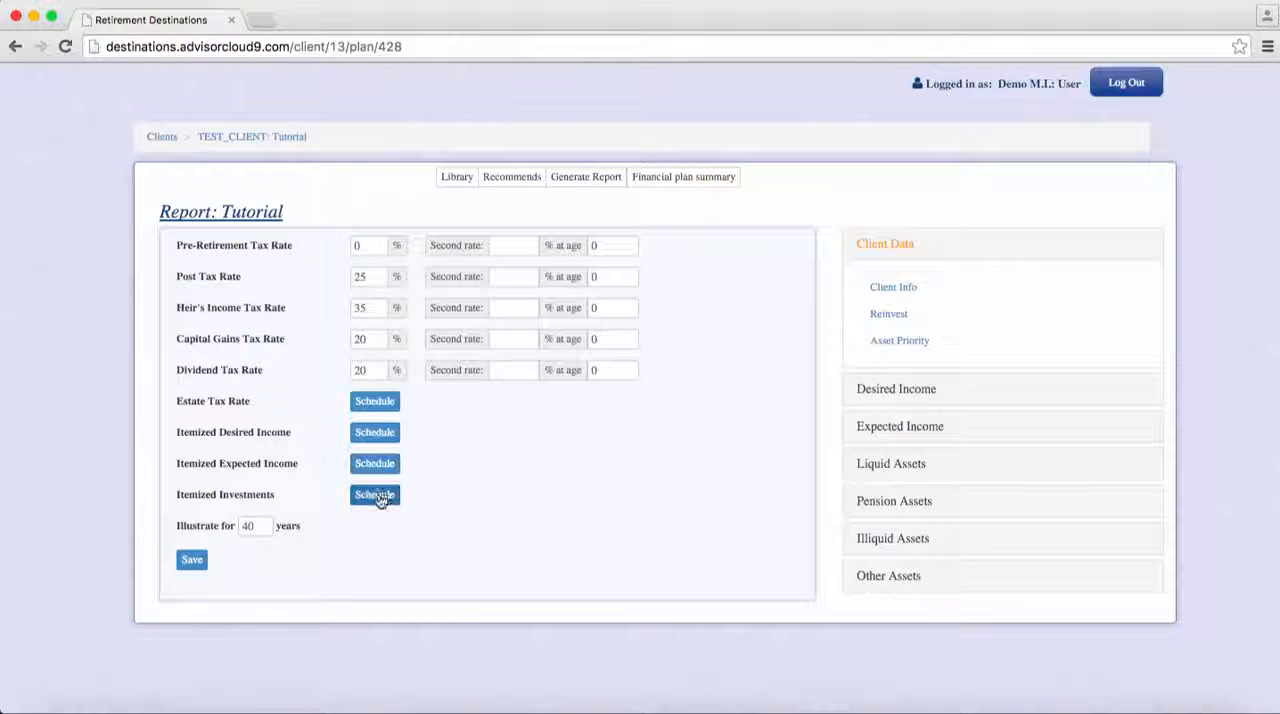
# - Examine the estate tax exemption schedule with the spouse included, and return to the report without saving
pyautogui.click(376, 402)
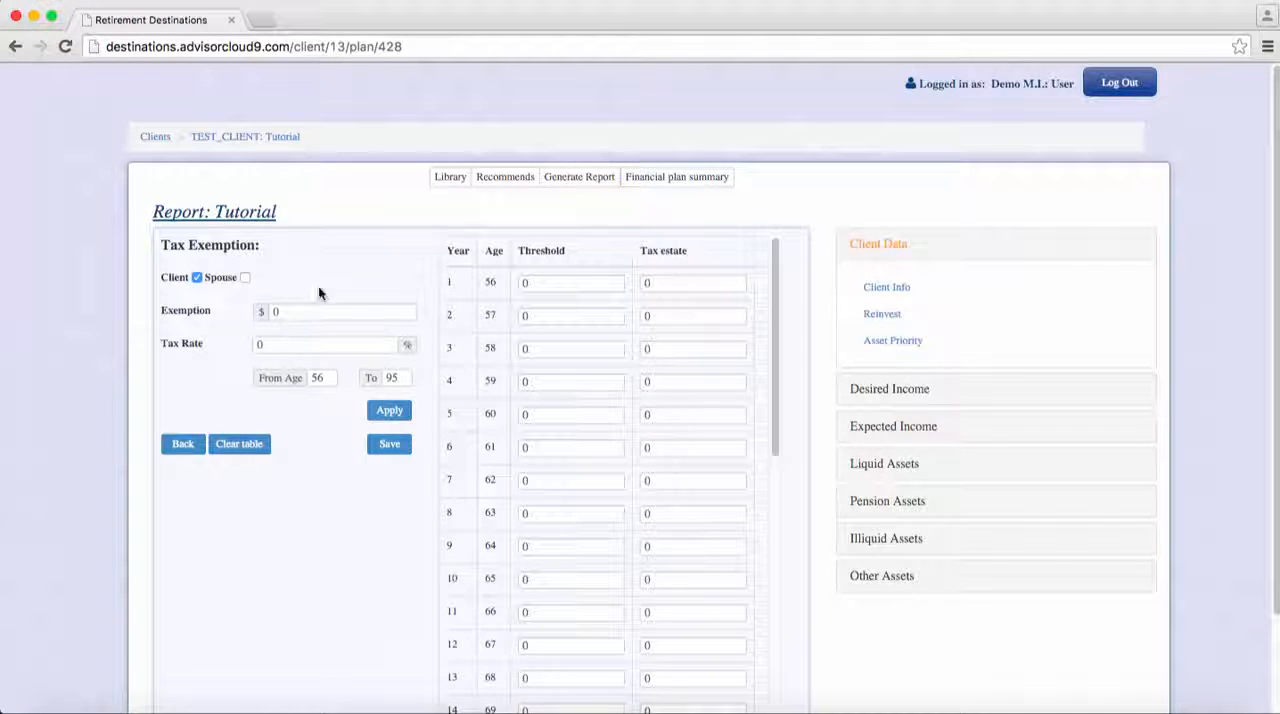
pyautogui.click(245, 277)
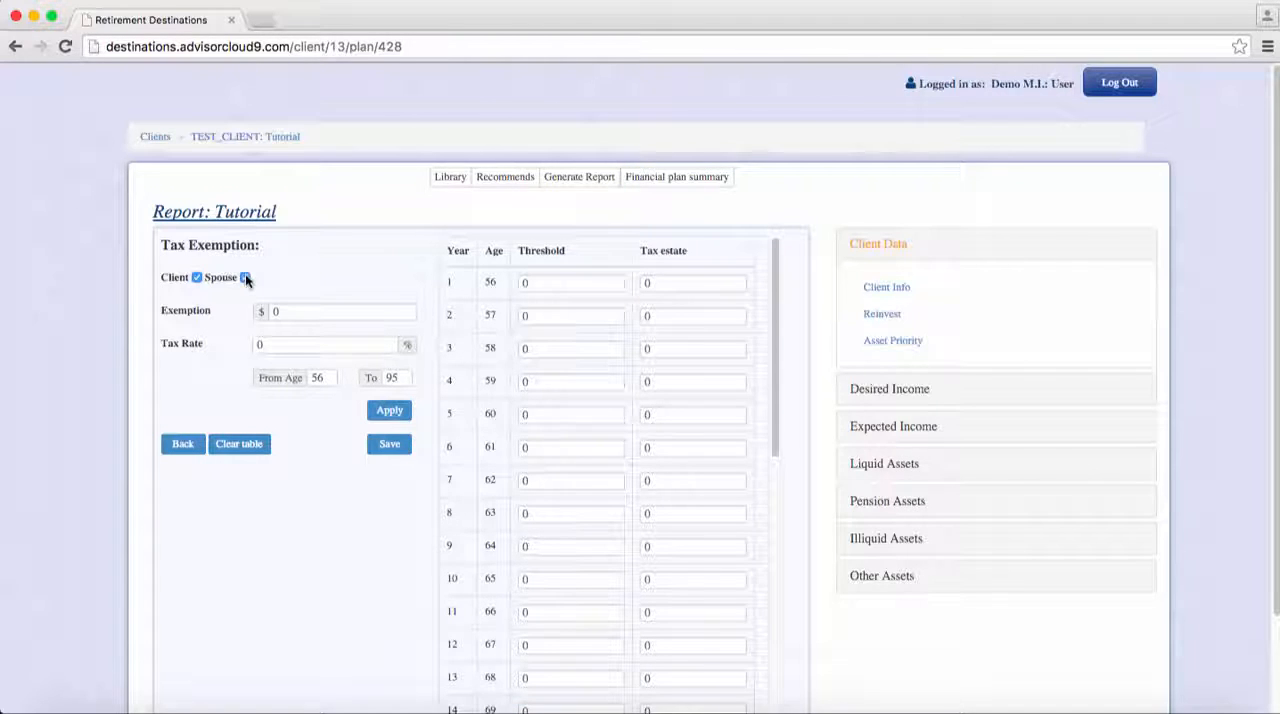
pyautogui.click(300, 316)
pyautogui.click(289, 345)
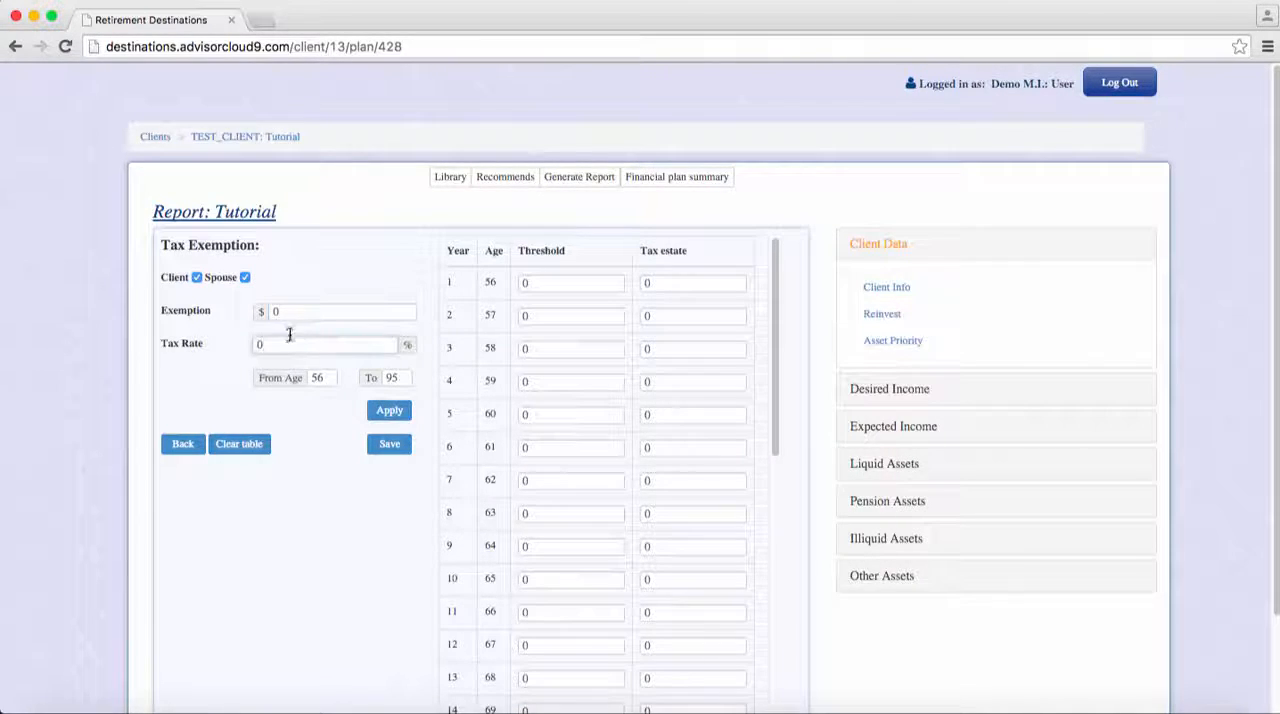
pyautogui.click(387, 410)
pyautogui.click(181, 447)
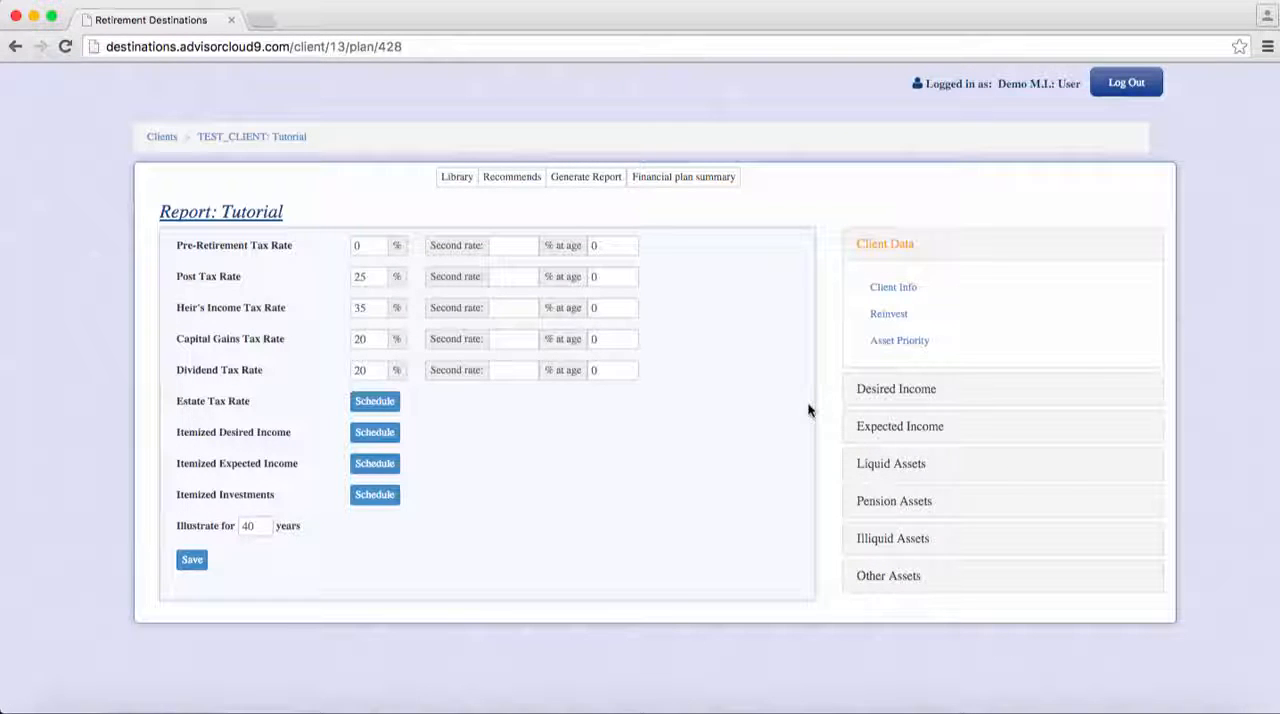
# - Examine the inflation rate, second rate and starting year settings for discretionary expenses in the itemized desired income schedule
pyautogui.click(395, 434)
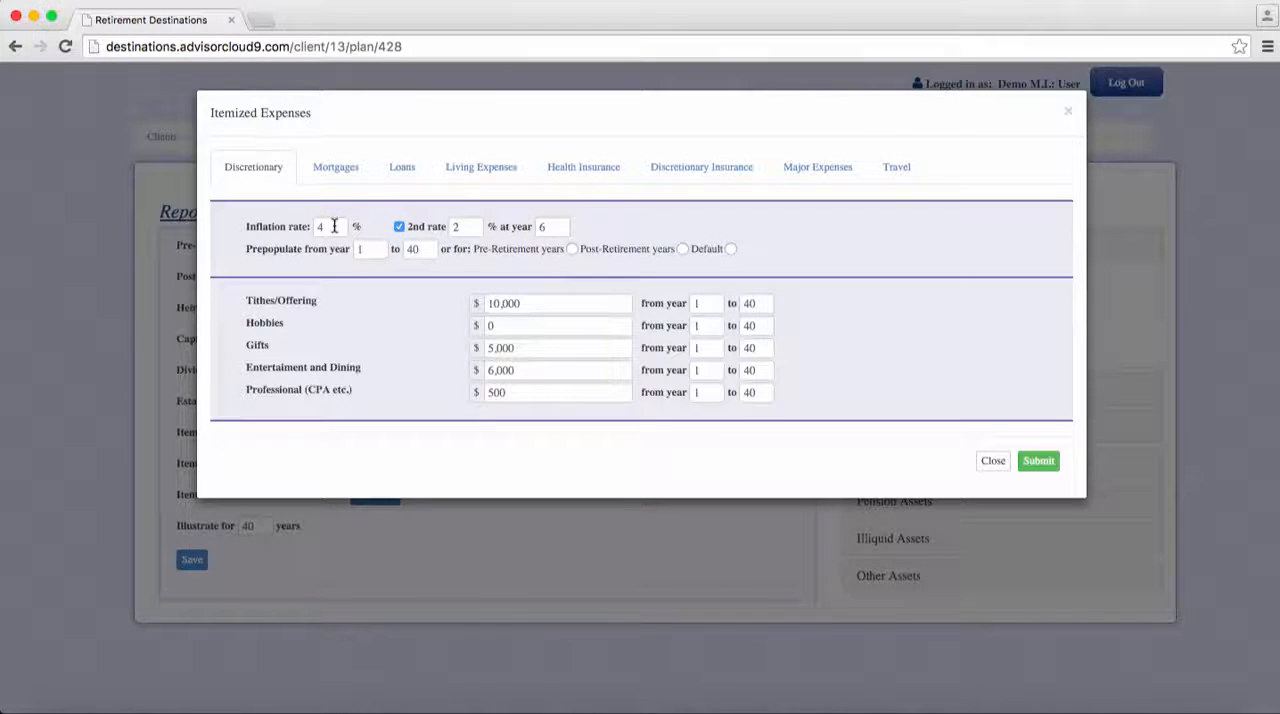
pyautogui.click(458, 226)
pyautogui.click(557, 229)
pyautogui.click(485, 188)
pyautogui.click(473, 227)
pyautogui.click(541, 227)
pyautogui.click(345, 269)
# - Review the mortgage, health insurance and loan expense categories, and close the itemized expenses without submitting
pyautogui.click(338, 170)
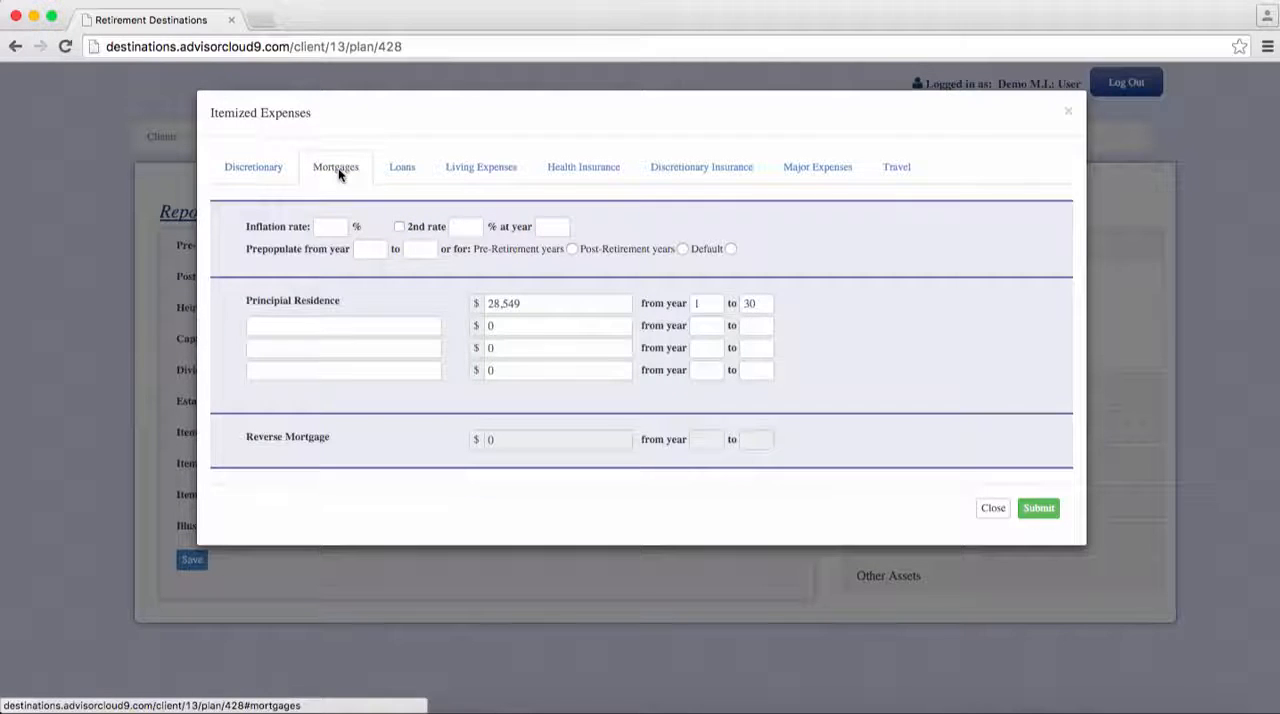
pyautogui.click(547, 170)
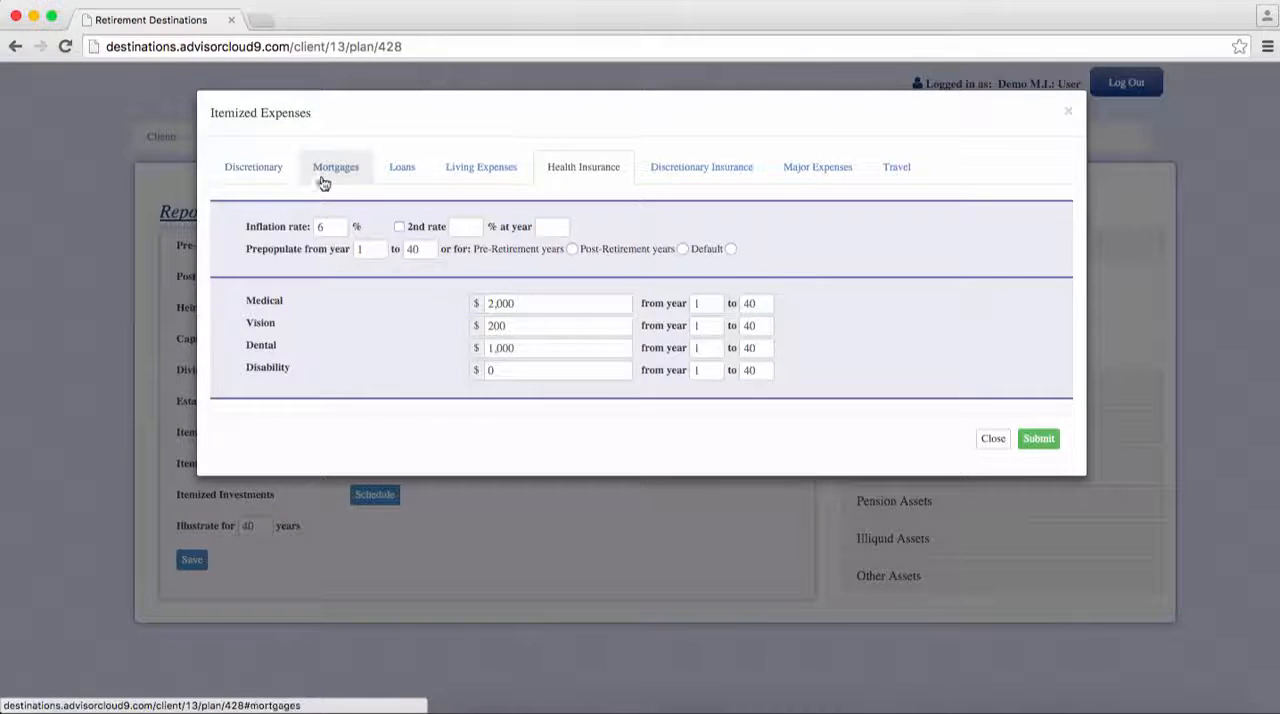
pyautogui.click(400, 170)
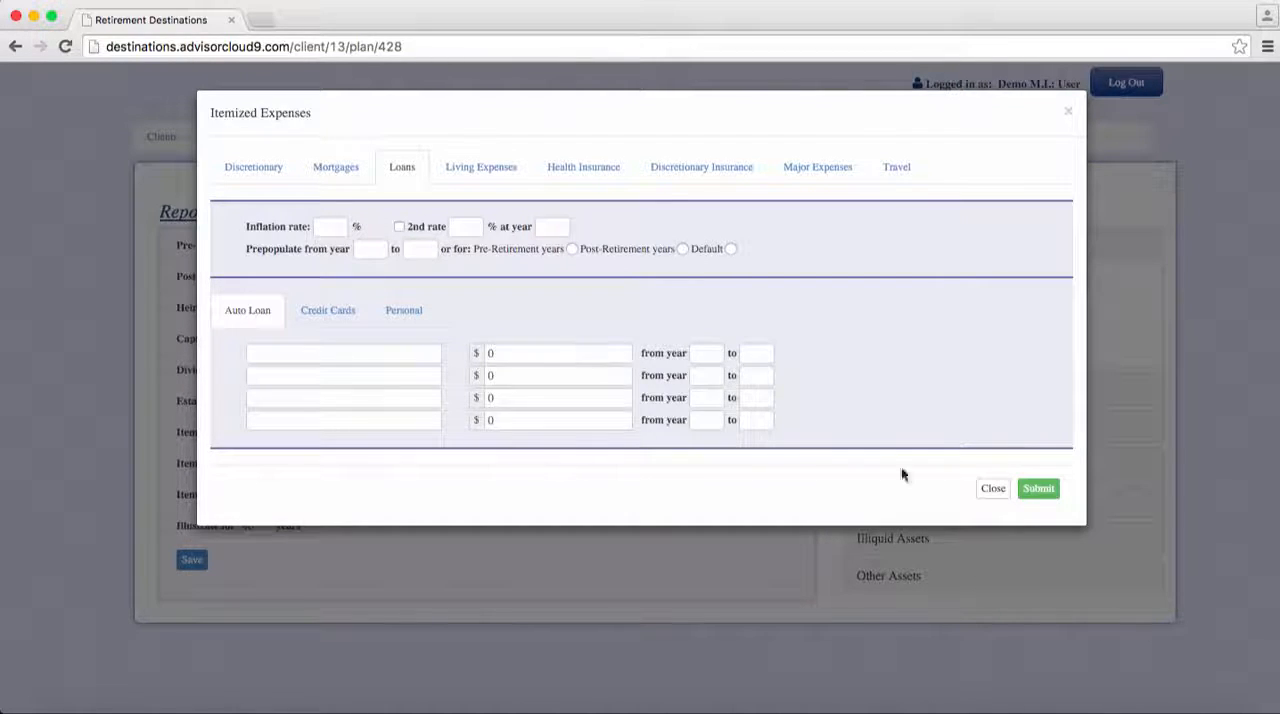
pyautogui.click(992, 490)
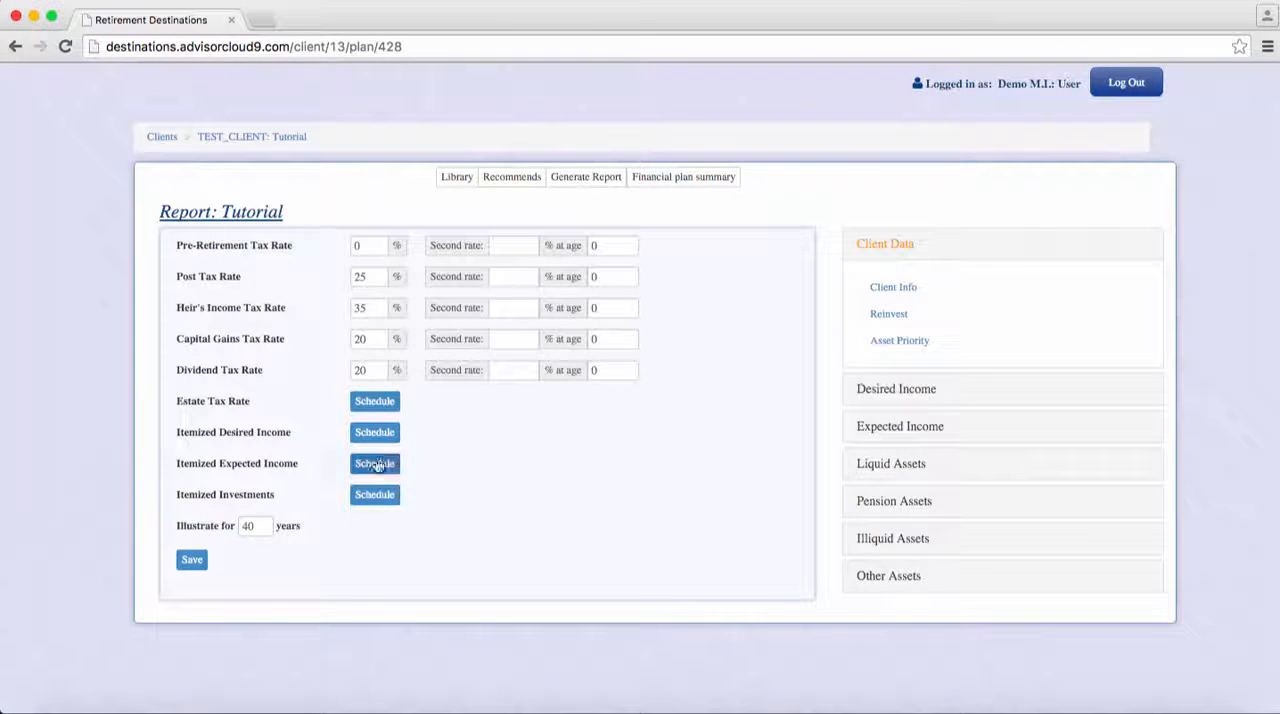
# - Review the client and spouse wage entries in the itemized expected income schedule and close it without submitting
pyautogui.click(375, 464)
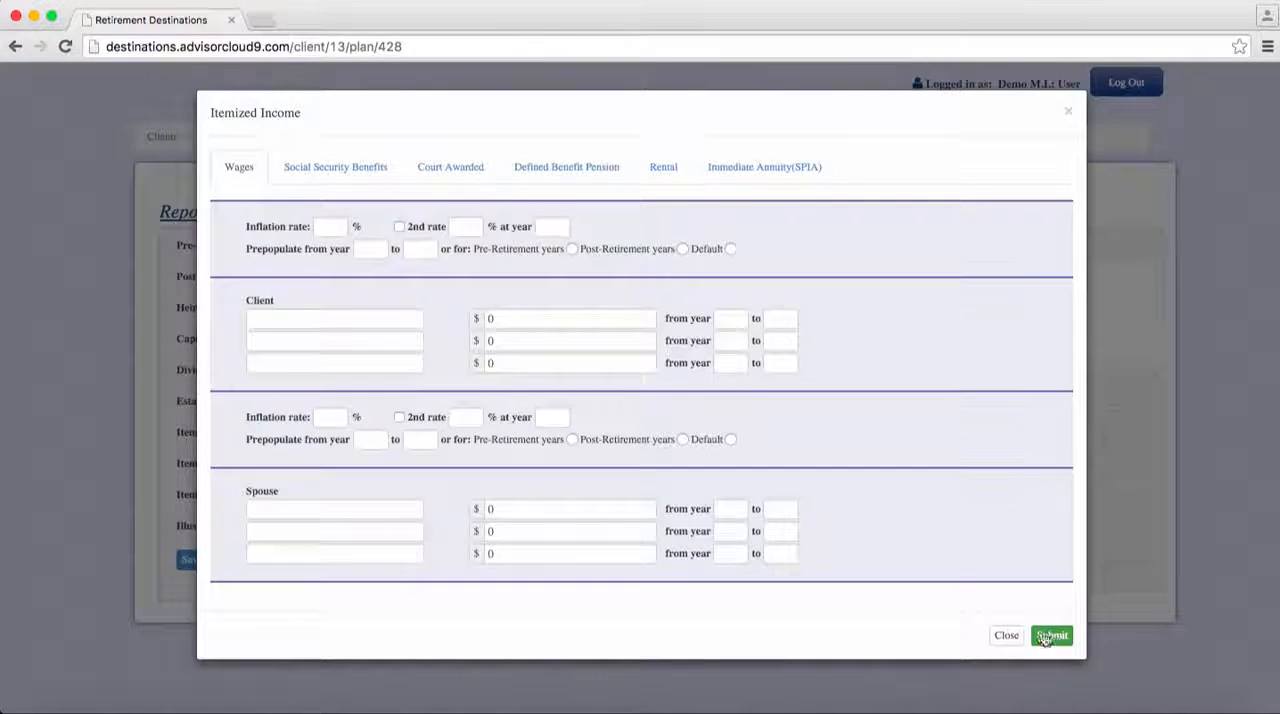
pyautogui.click(1006, 636)
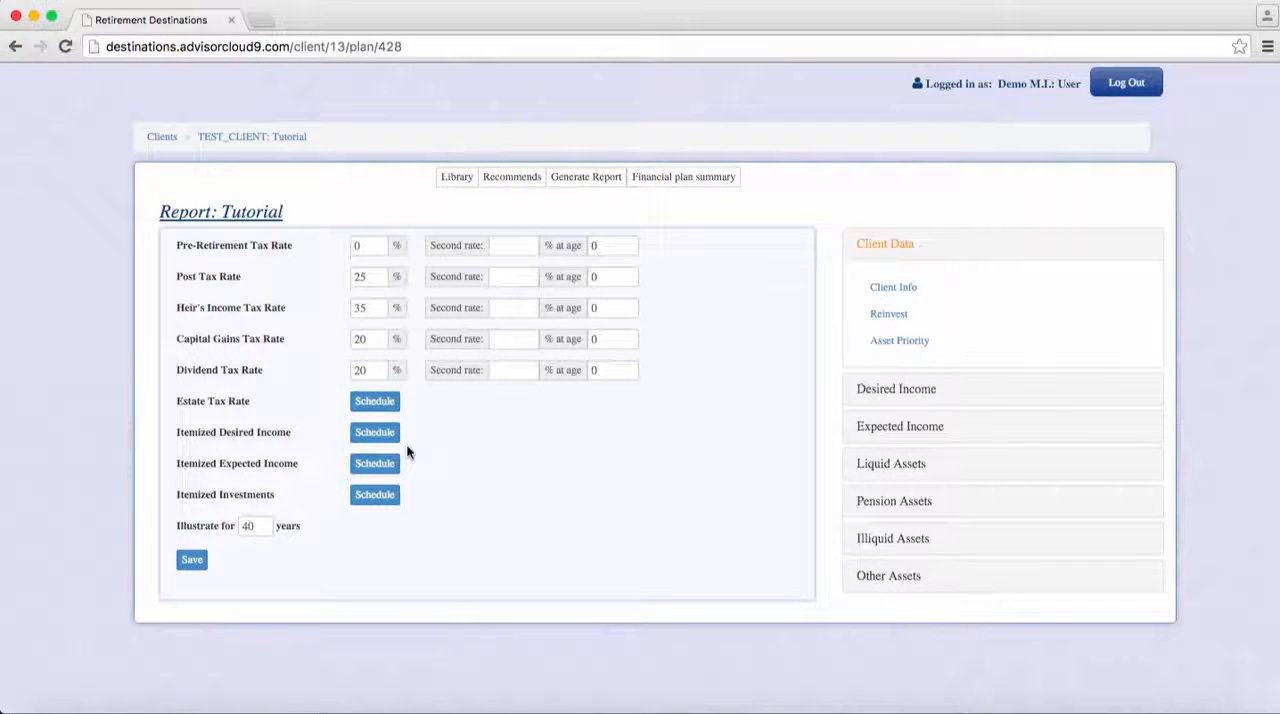
# - Examine the title, ownership, investment type and allocation choices in the itemized investments form, and close it without submitting
pyautogui.click(366, 499)
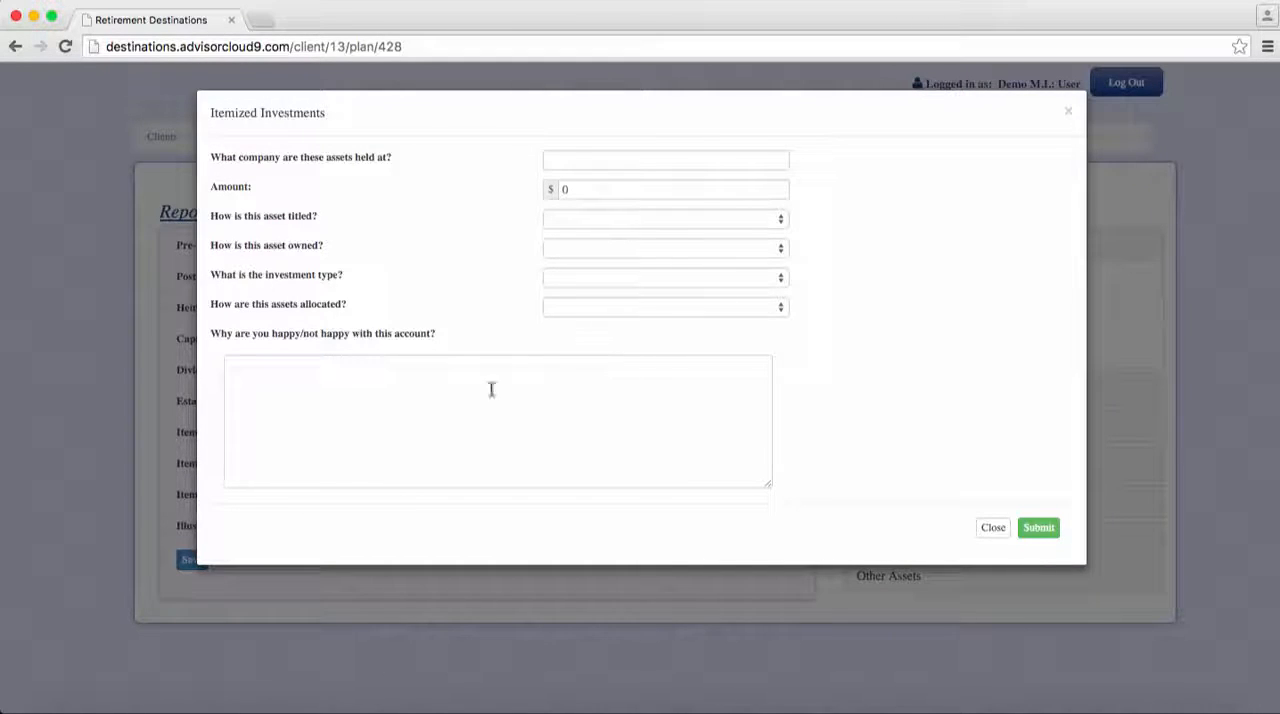
pyautogui.click(583, 217)
pyautogui.click(545, 224)
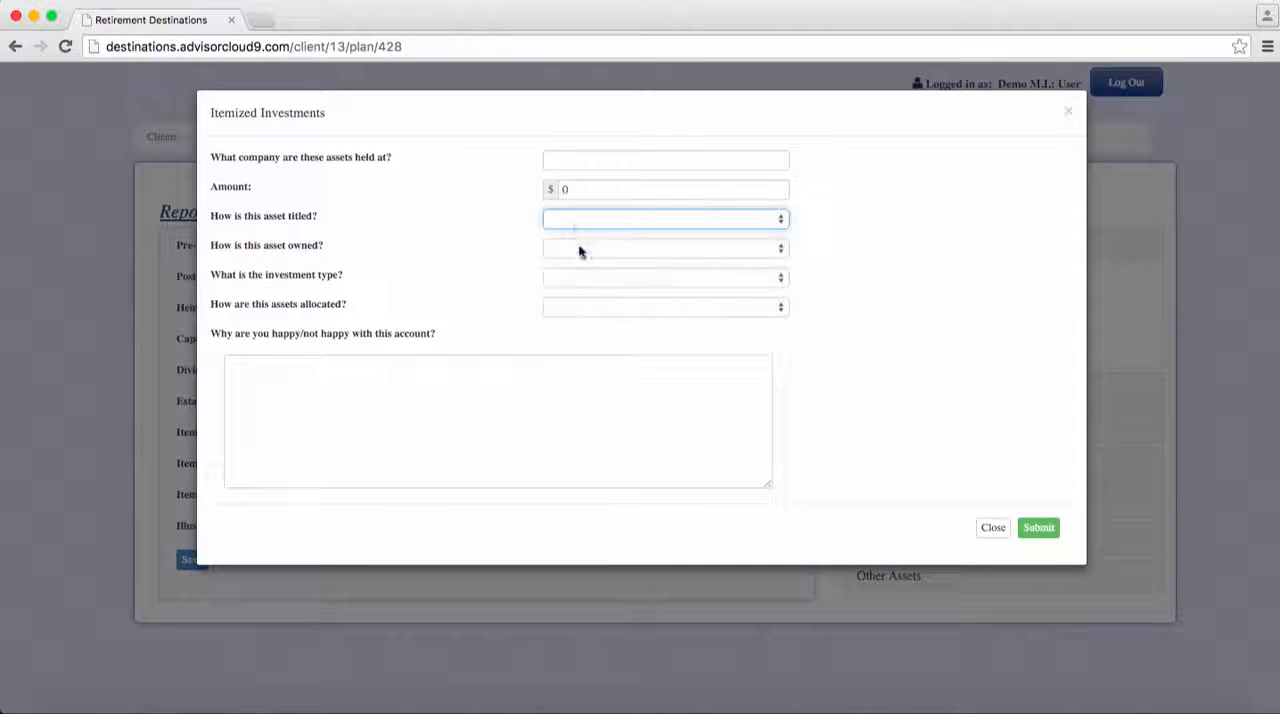
pyautogui.click(580, 248)
pyautogui.click(580, 248)
pyautogui.click(567, 277)
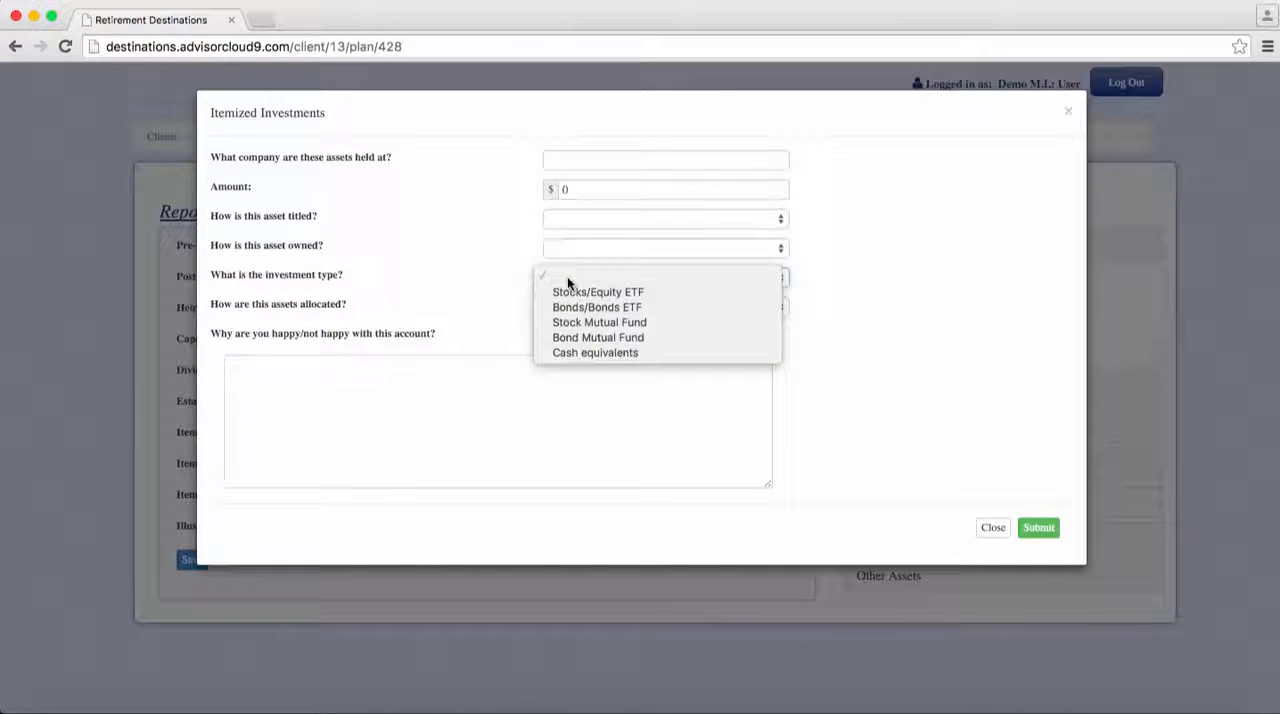
pyautogui.click(568, 279)
pyautogui.click(571, 307)
pyautogui.click(571, 311)
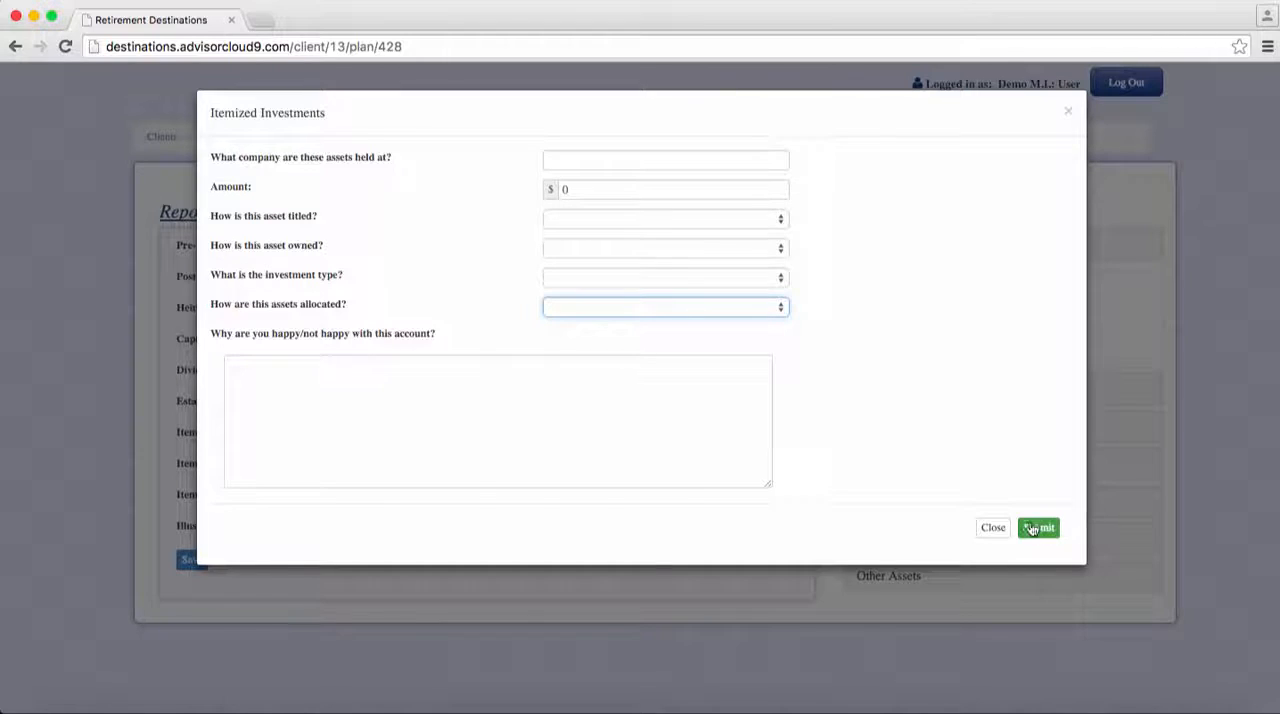
pyautogui.click(991, 527)
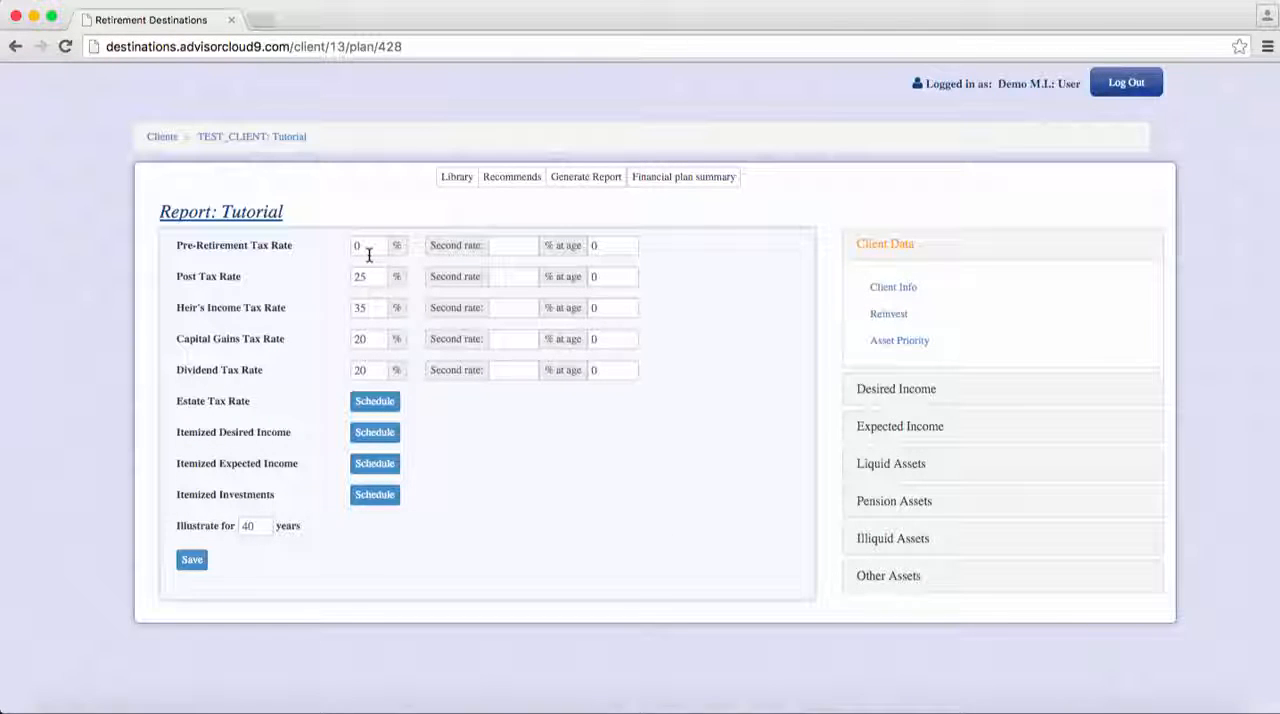
# - Review the reinvestment settings for excess cash flow and save the existing liquid asset priority order
pyautogui.click(875, 317)
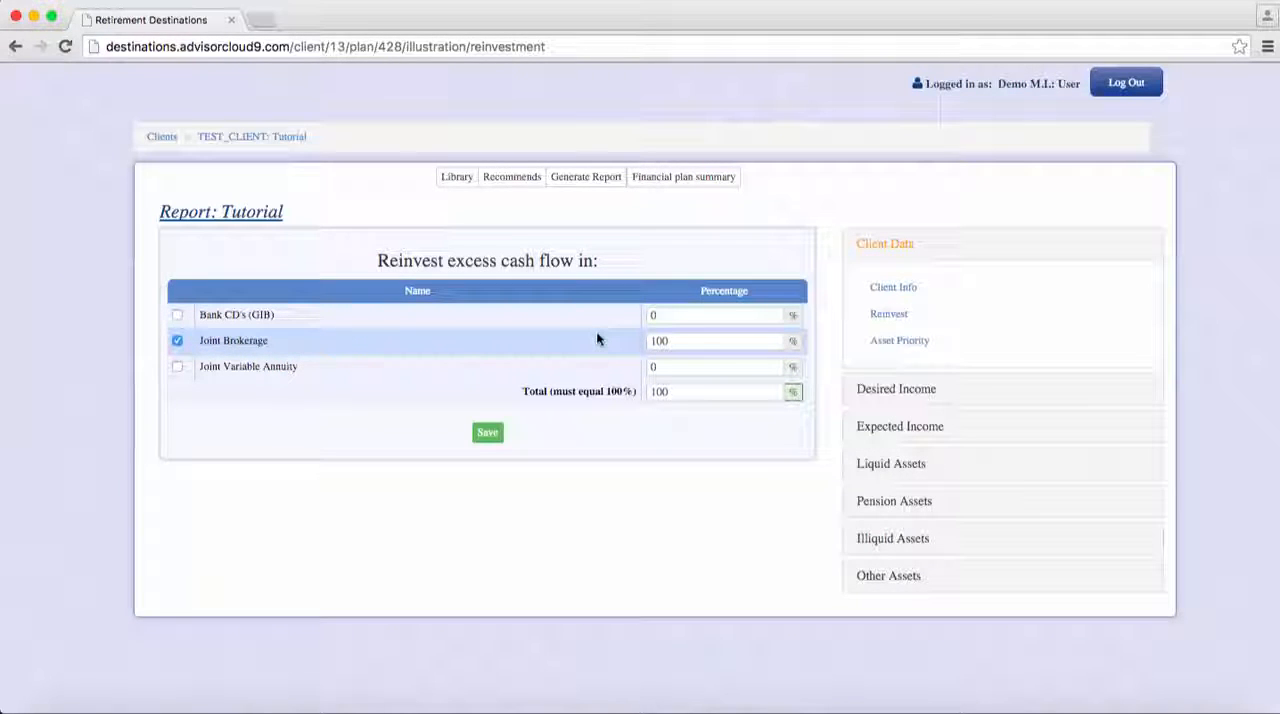
pyautogui.click(893, 345)
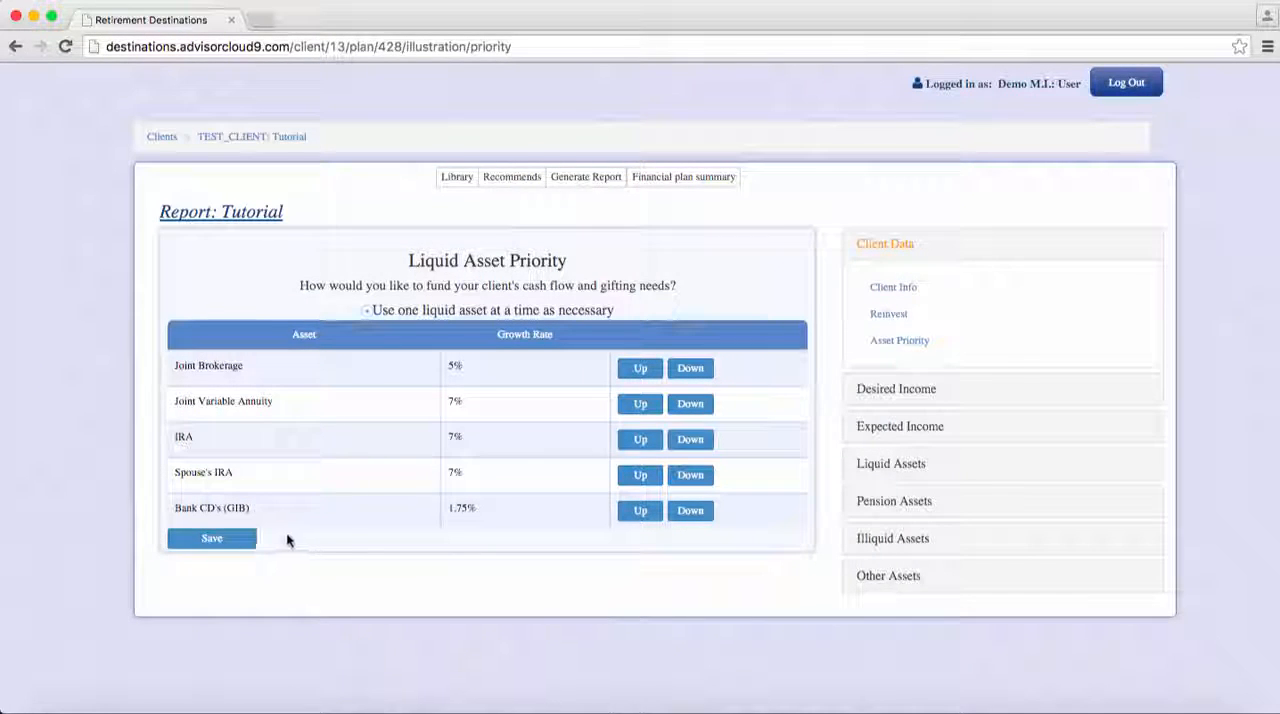
pyautogui.click(212, 541)
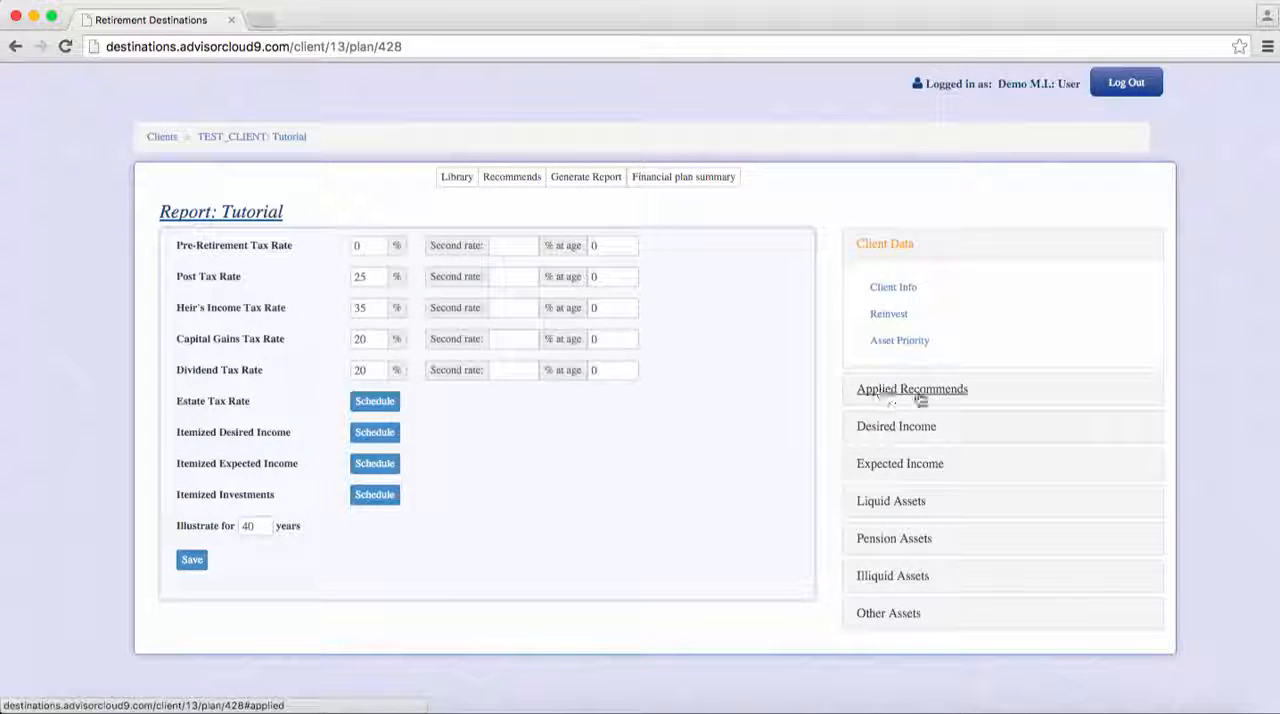
# - Open the Market Dynamics recommendation from the report's applied recommendations
pyautogui.click(918, 390)
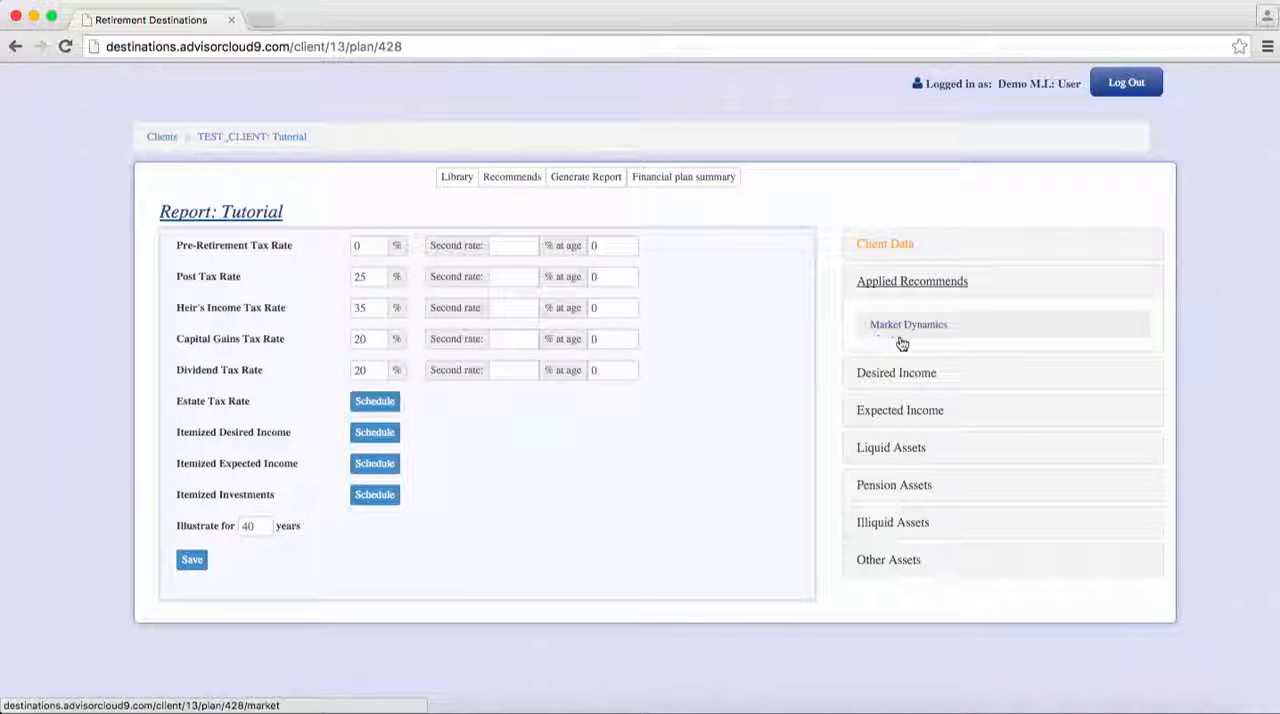
pyautogui.click(884, 325)
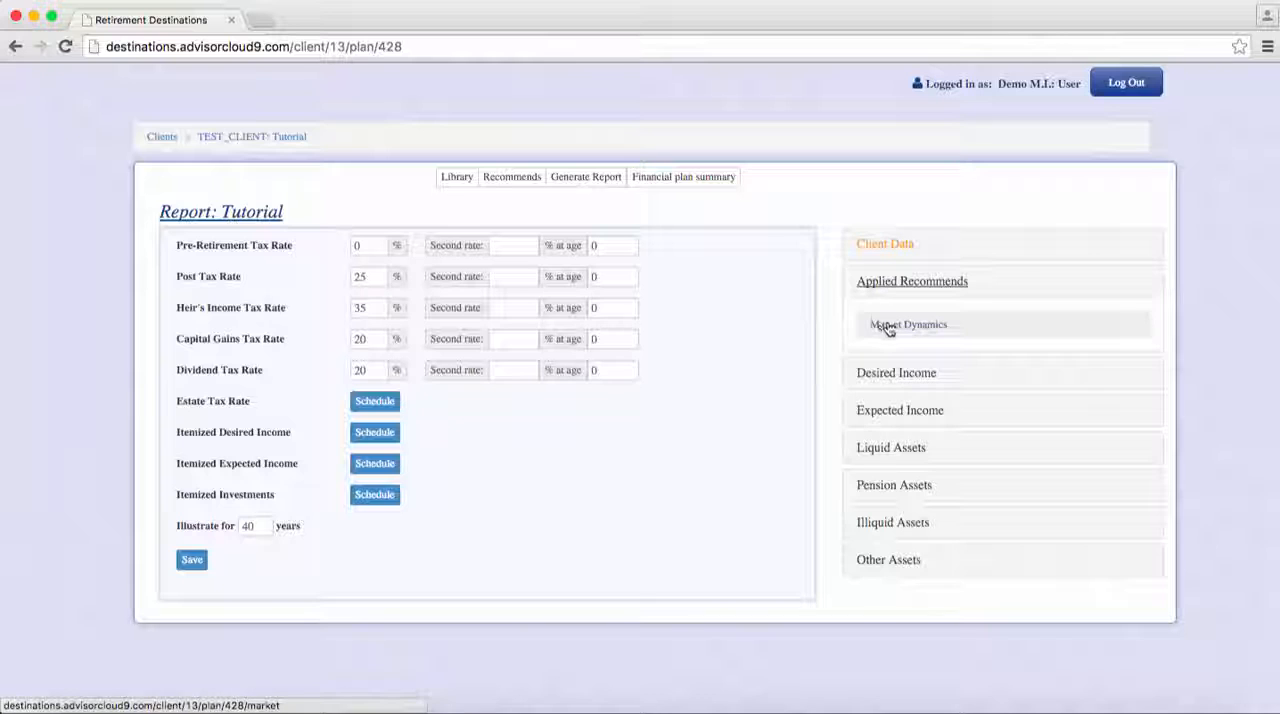